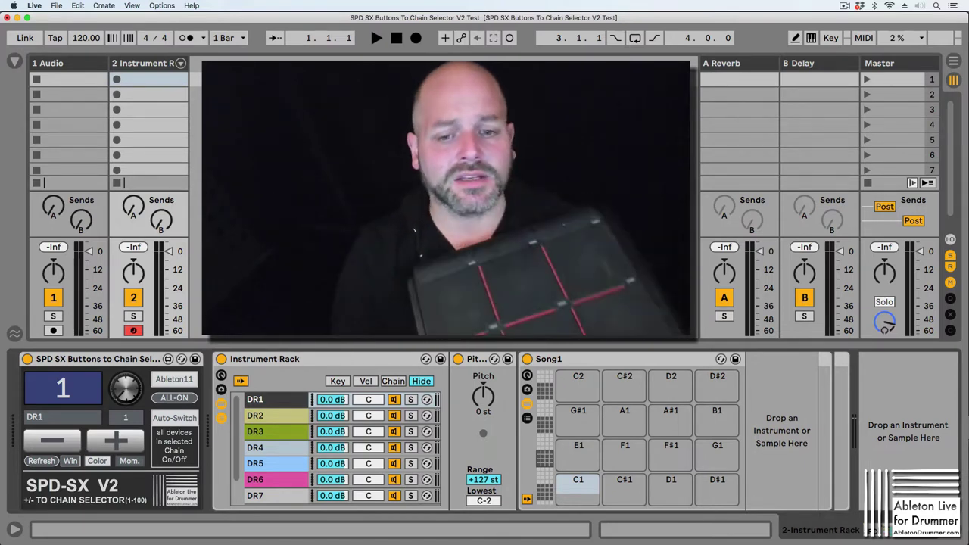
- Inspect the devices in chains DR1 to DR4 and display the Instrument Rack's chain select zones
click(273, 399)
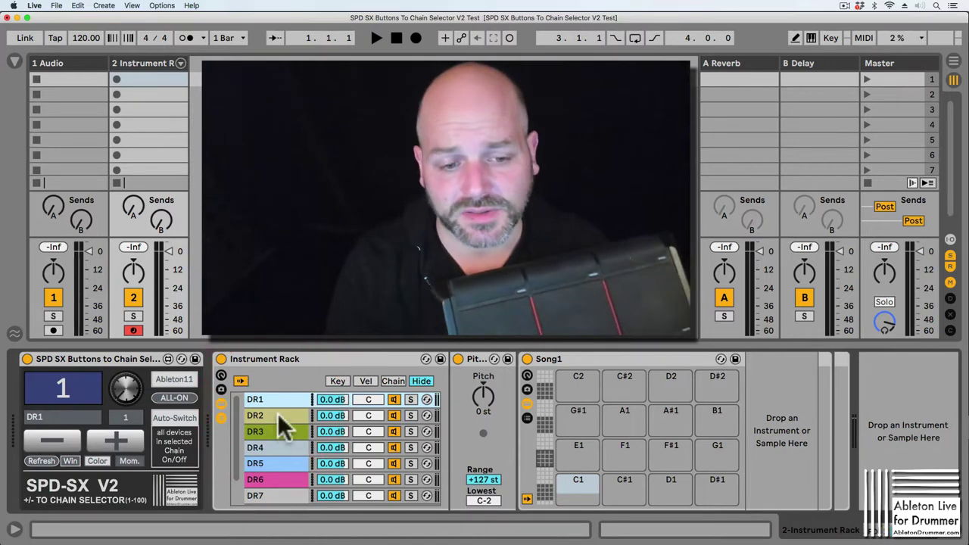
click(277, 415)
click(280, 432)
click(284, 445)
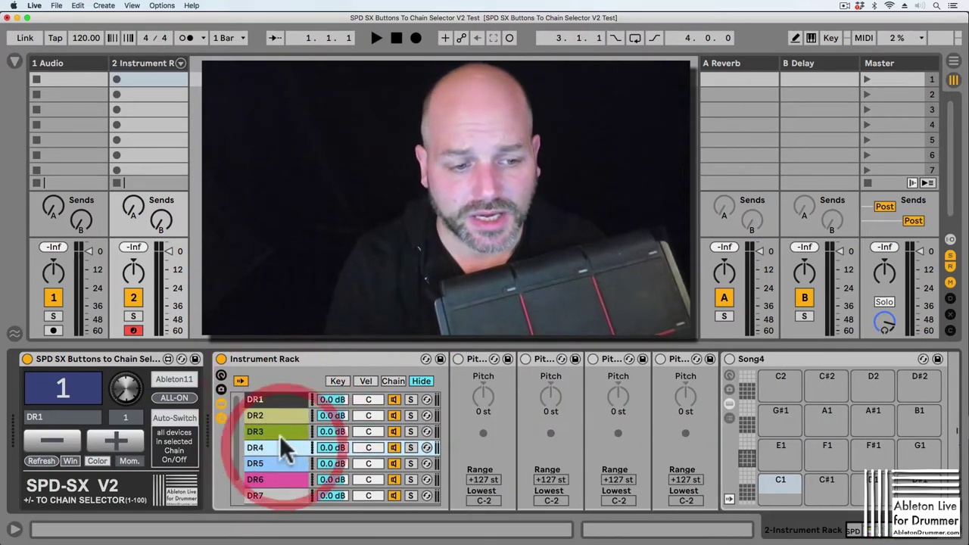
click(394, 380)
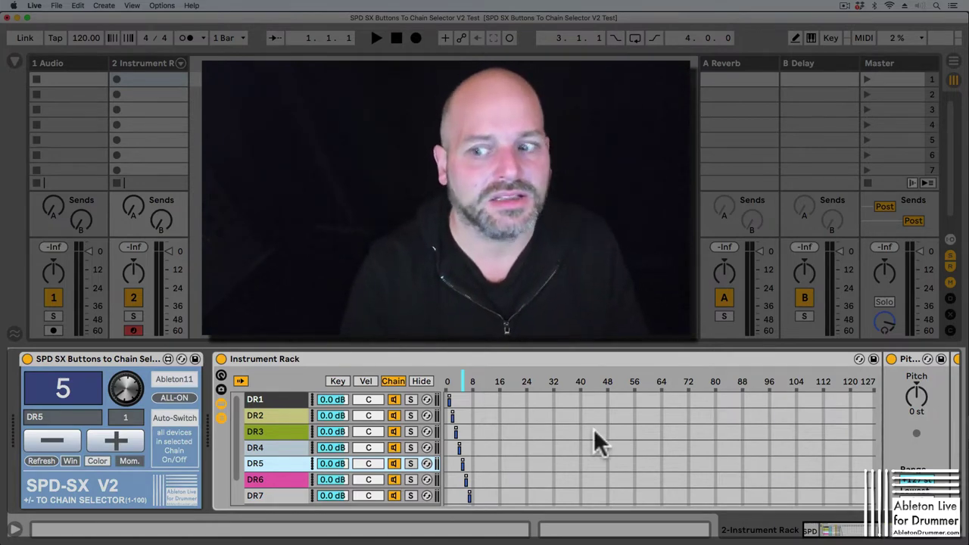
mouse_move(854, 532)
mouse_down()
mouse_move(869, 534)
mouse_move(836, 530)
mouse_up()
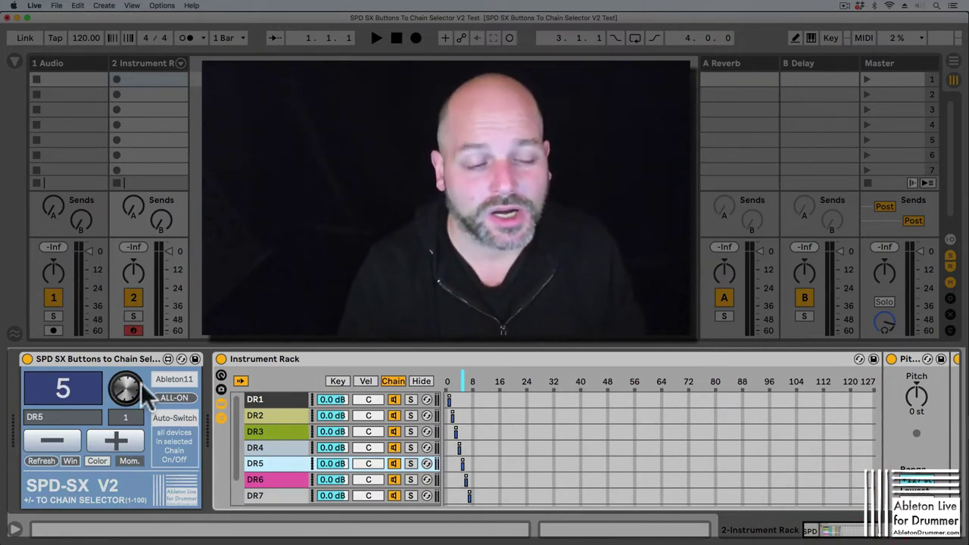
- Hide the Instrument Rack's chain zone editor and turn off the rack's Auto Select
click(178, 418)
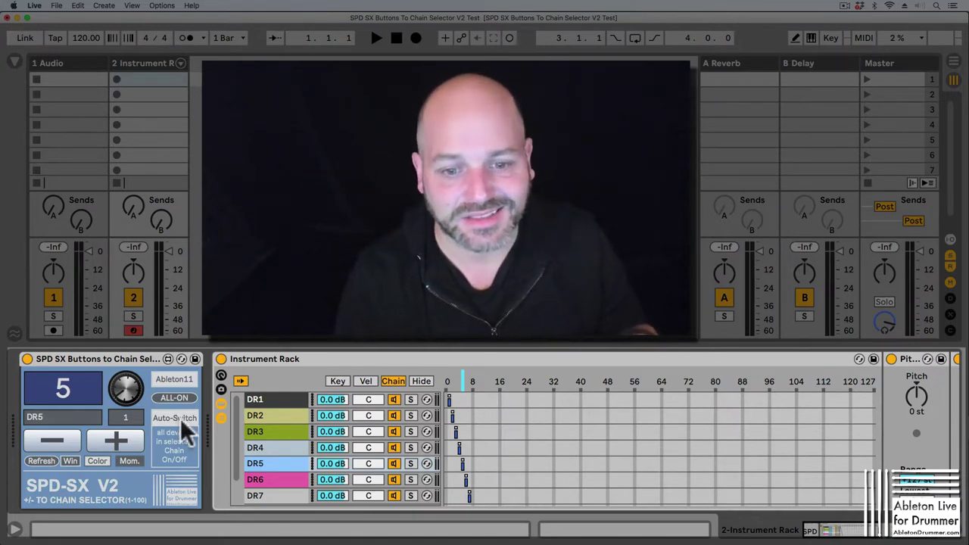
click(286, 401)
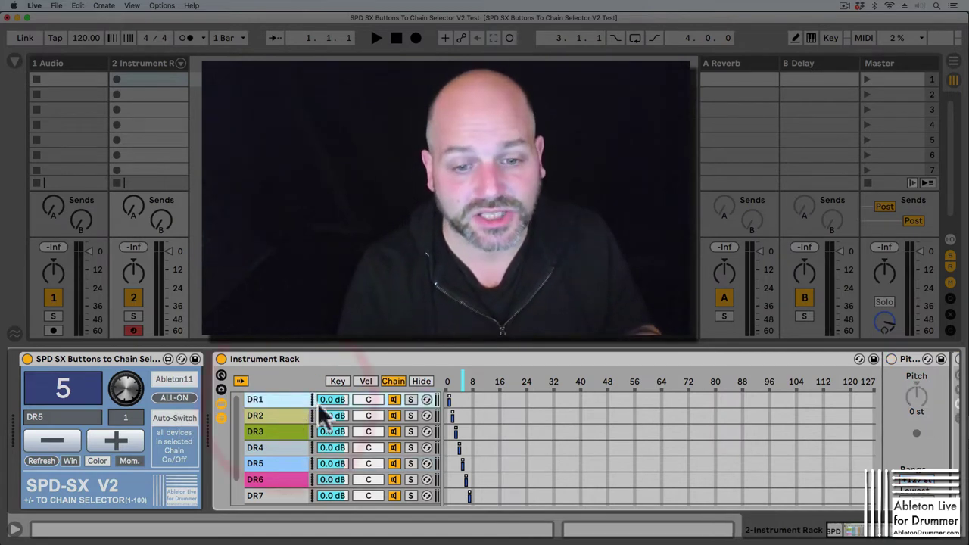
click(422, 381)
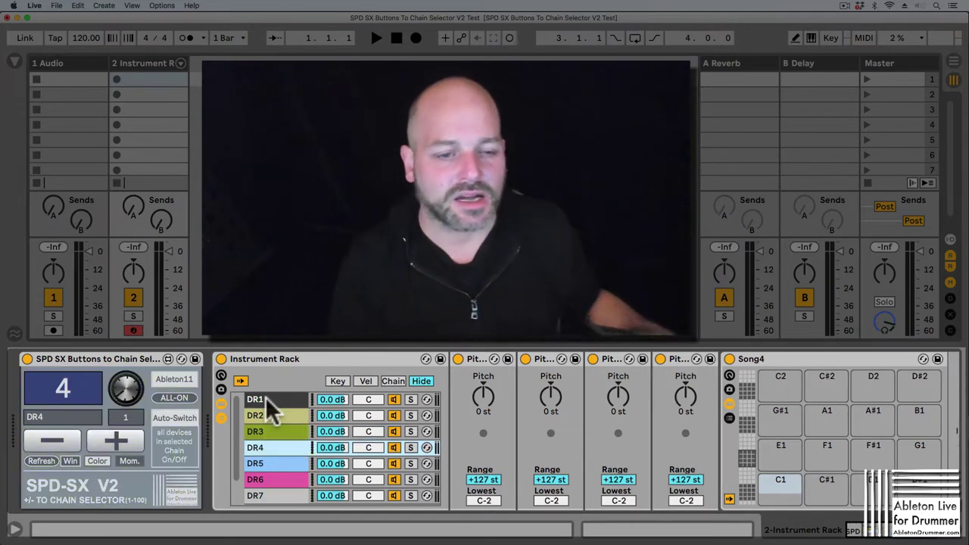
click(242, 381)
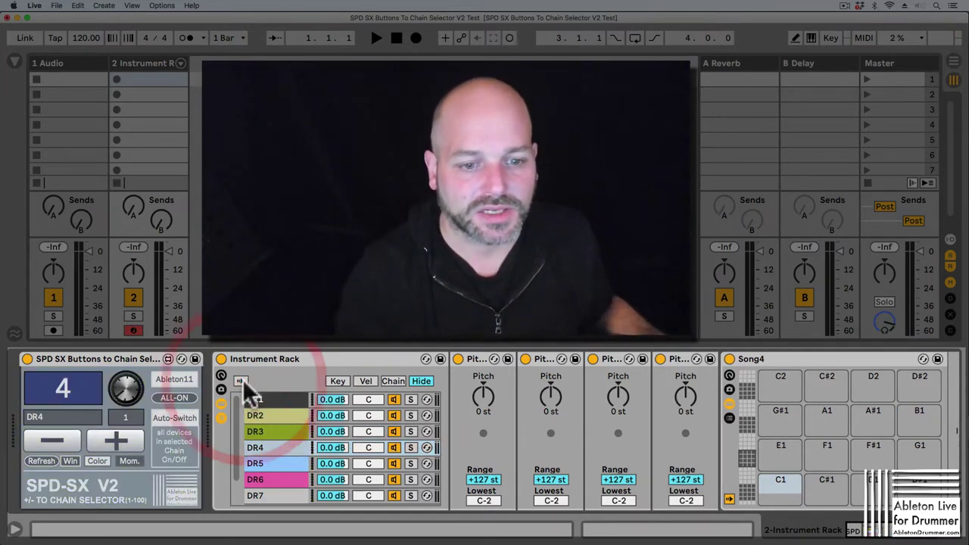
- Compare the devices' on/off states in chains DR1 and DR2 by viewing each chain in turn
click(266, 395)
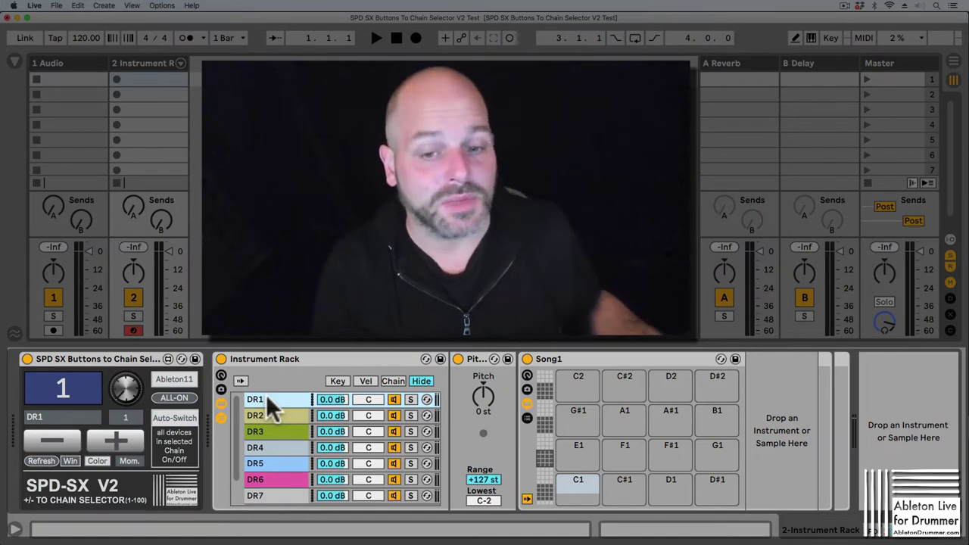
click(269, 415)
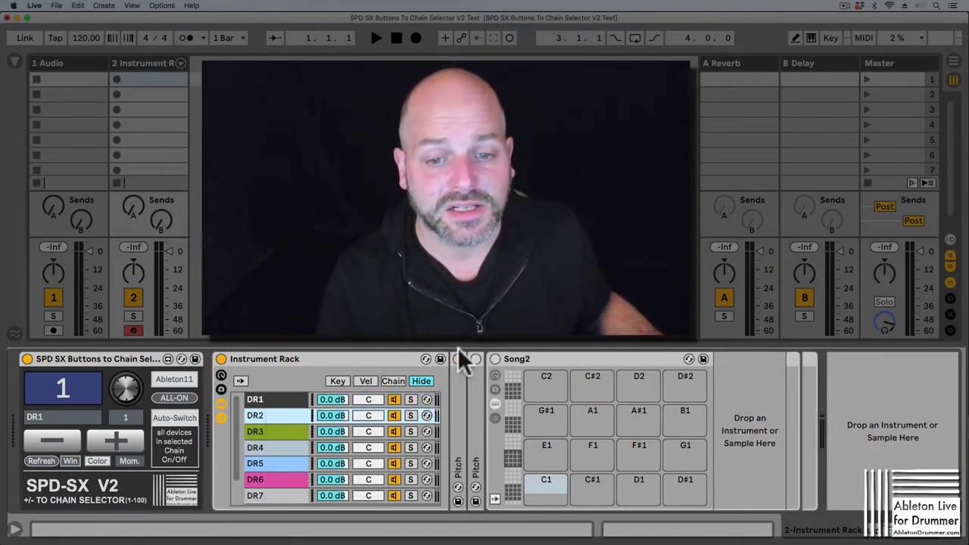
click(259, 399)
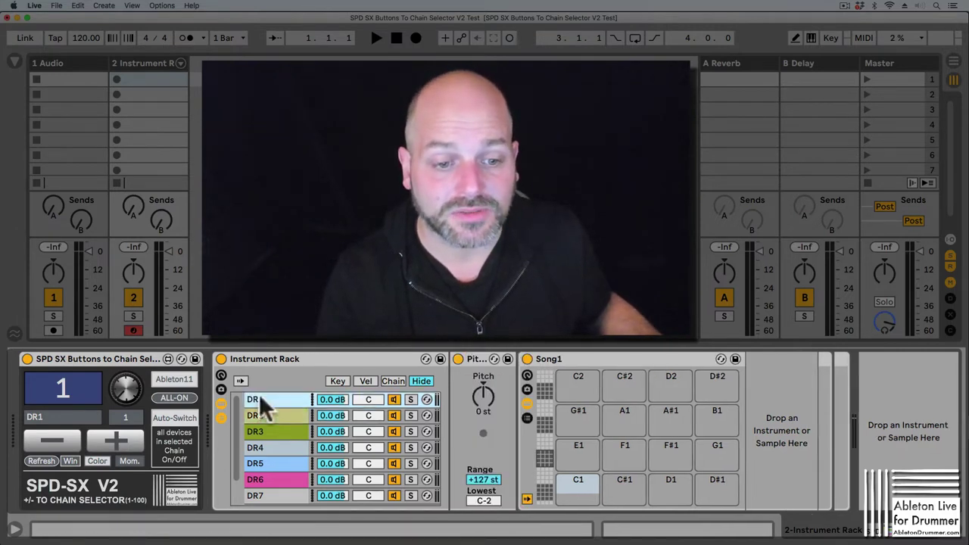
click(260, 399)
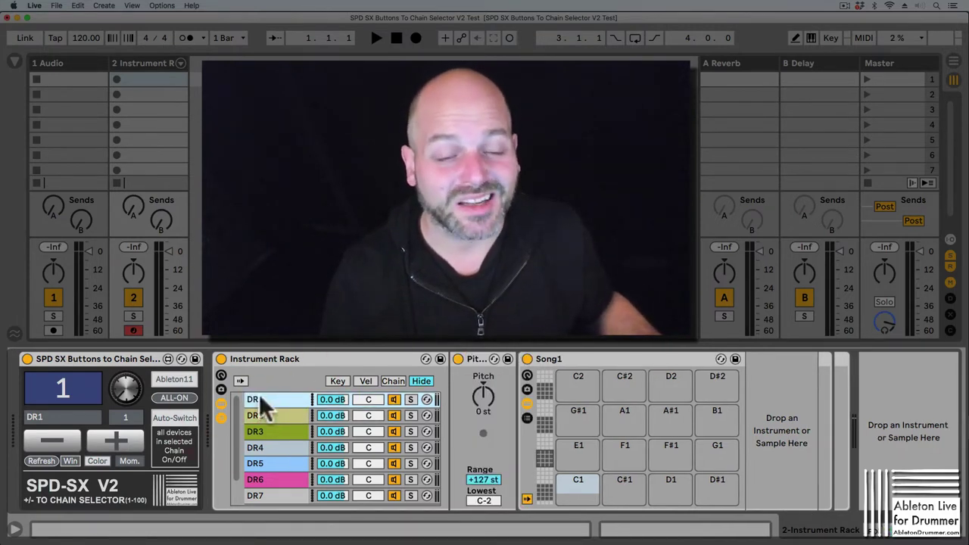
click(271, 415)
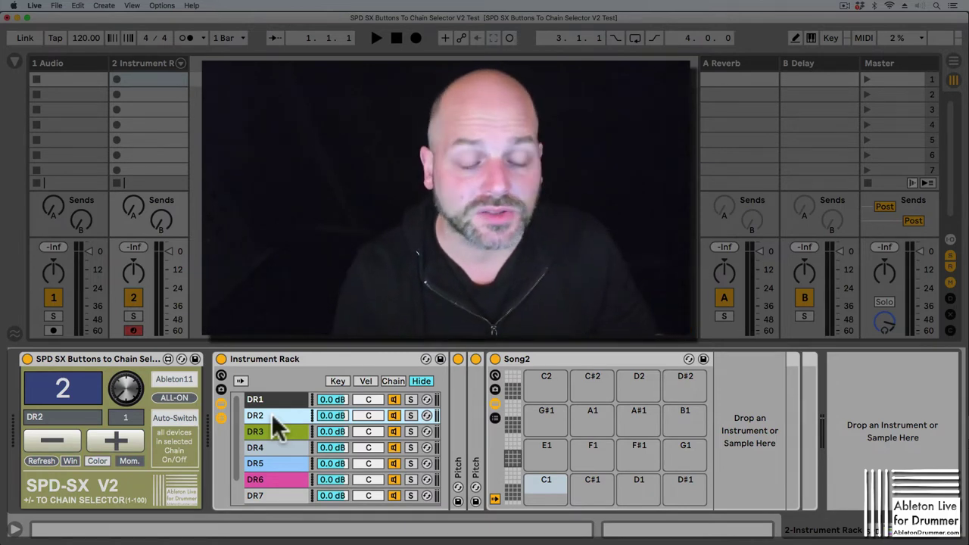
click(269, 398)
click(272, 412)
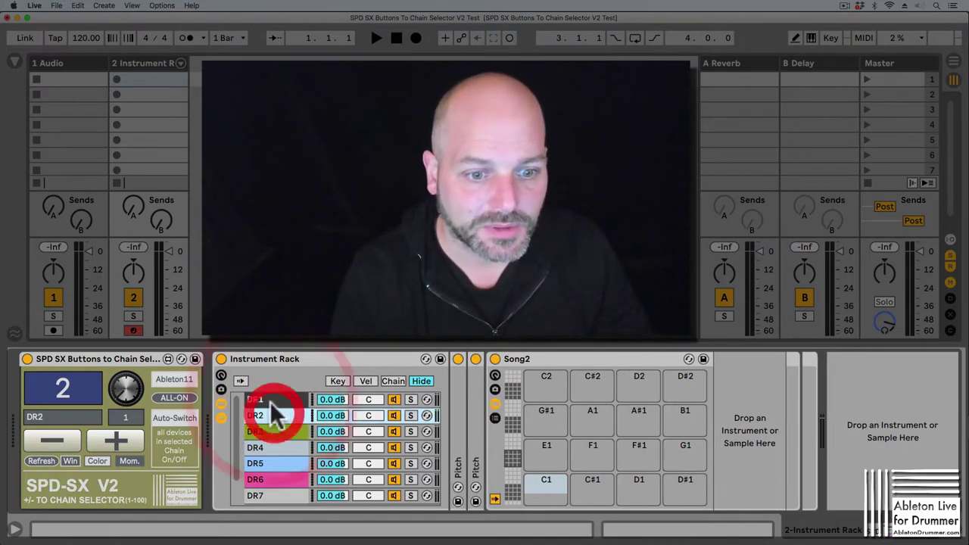
- Try the Ableton10 mode of the SPD-SX chain selector with the chain zones displayed, and return it to Ableton11
click(179, 379)
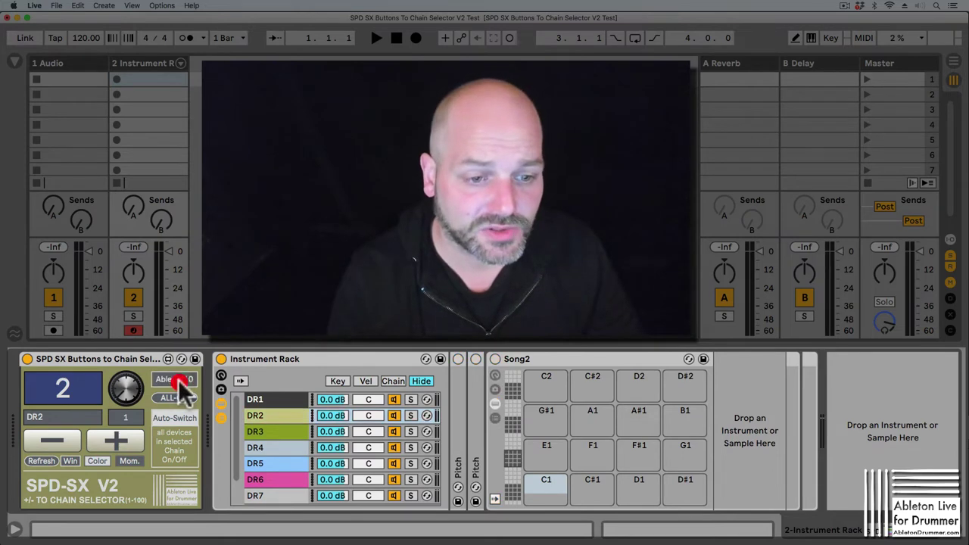
click(178, 380)
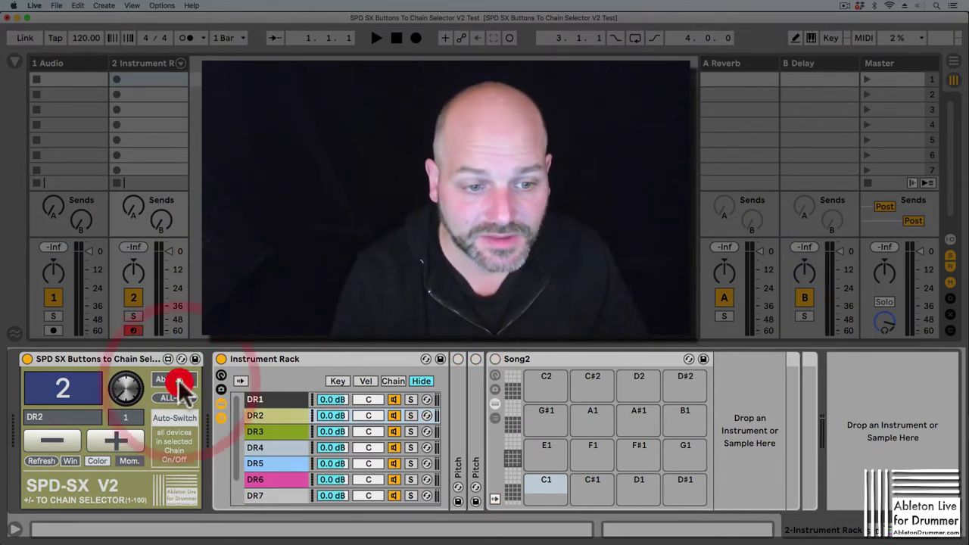
click(393, 381)
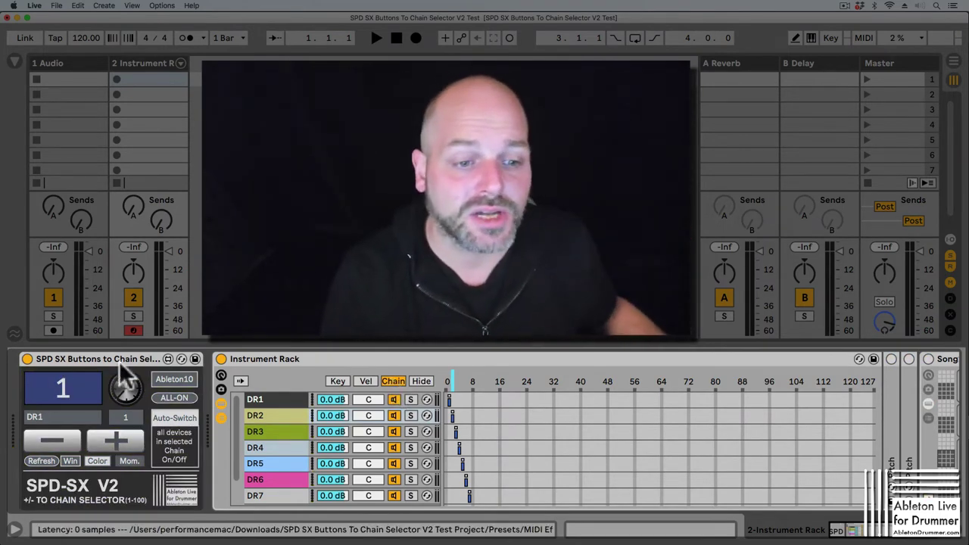
click(171, 379)
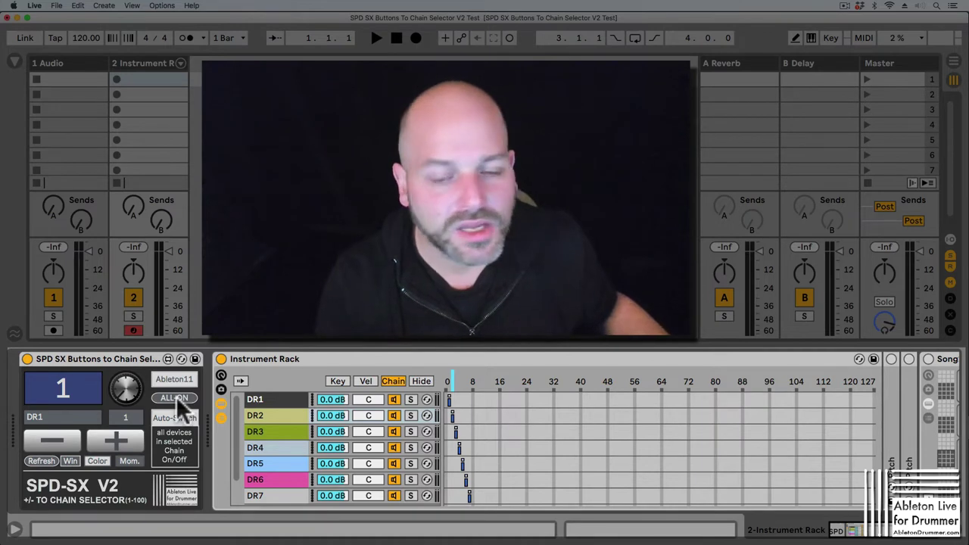
- Turn on all chain devices with ALL-ON and show chain DR4's devices with the chain zones hidden
click(174, 398)
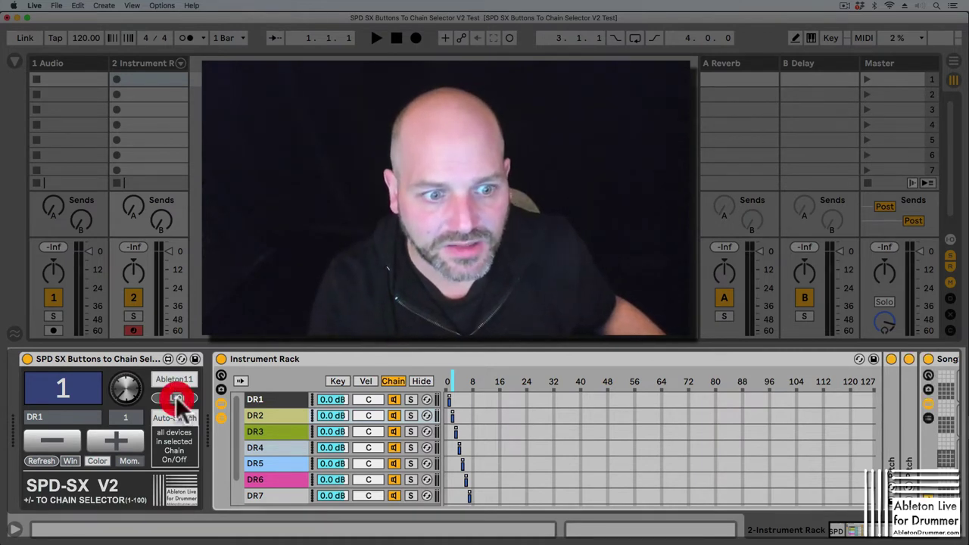
click(271, 445)
click(422, 381)
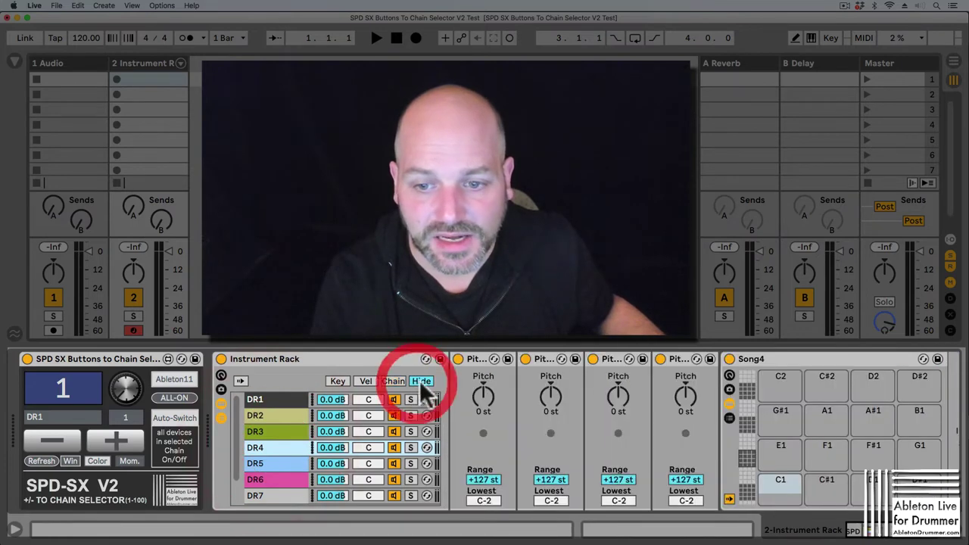
- Collapse the four Pitch devices in chain DR4
double_click(477, 358)
double_click(486, 357)
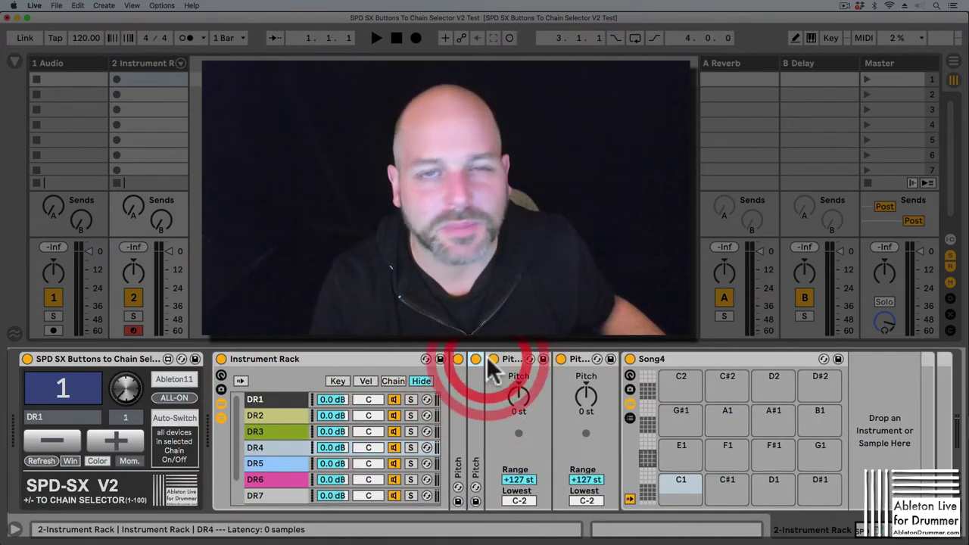
click(515, 360)
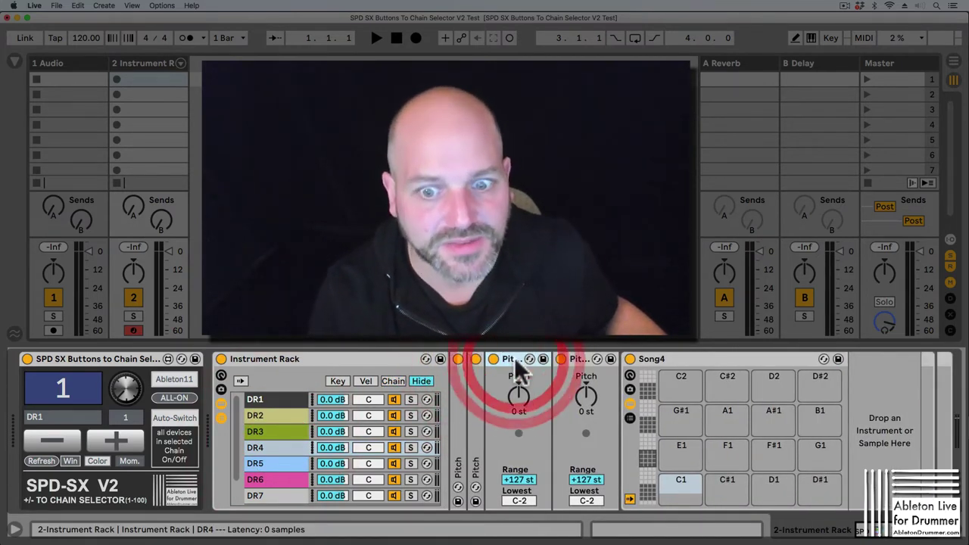
double_click(514, 357)
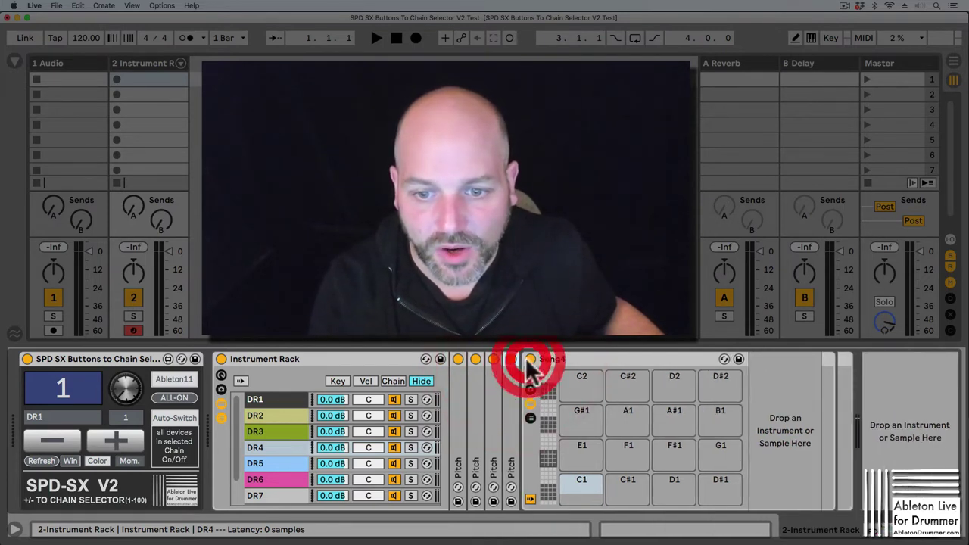
double_click(526, 359)
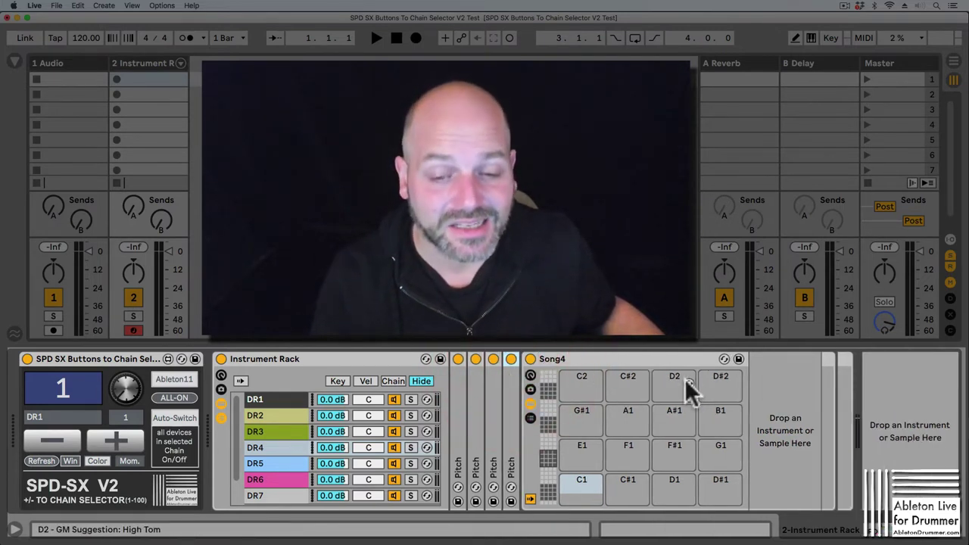
- Test the Auto-Switch option of the SPD-SX chain selector while chain DR4's devices are shown
click(180, 412)
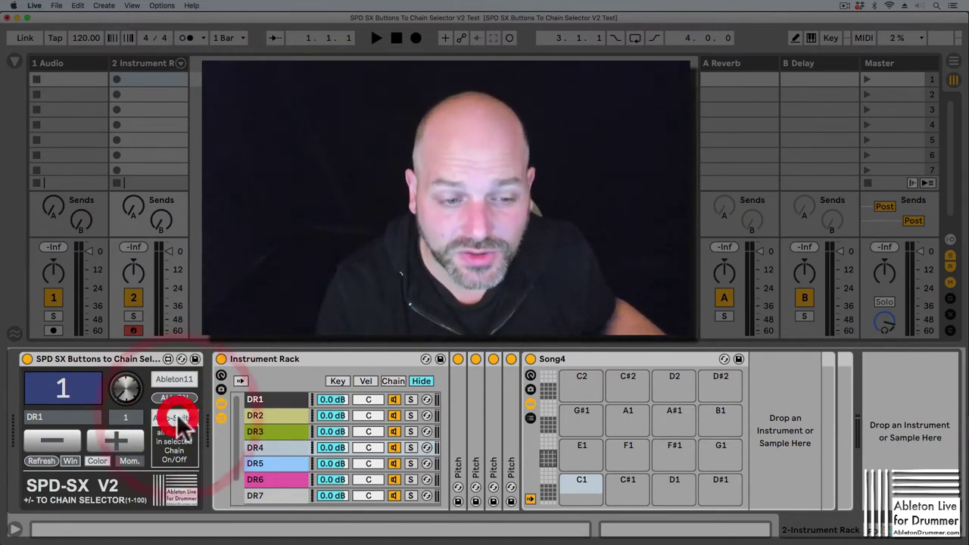
click(176, 416)
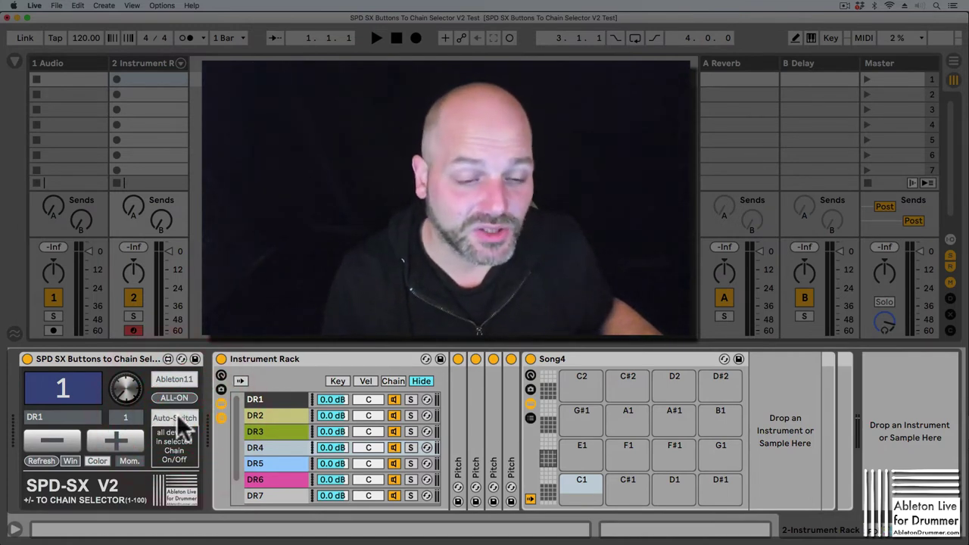
click(179, 420)
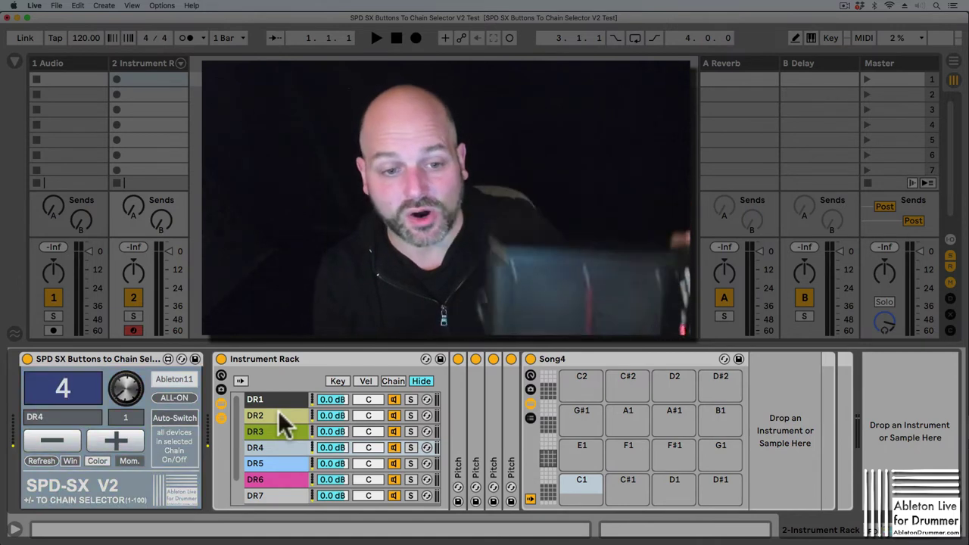
click(179, 421)
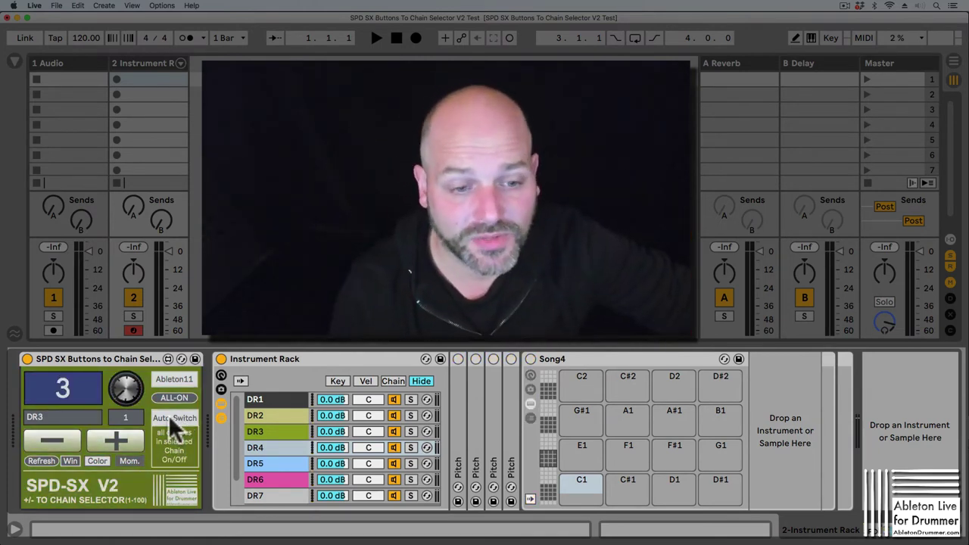
- Duplicate the first Pitch device in chain DR4 and refresh the SPD-SX chain selector
click(94, 360)
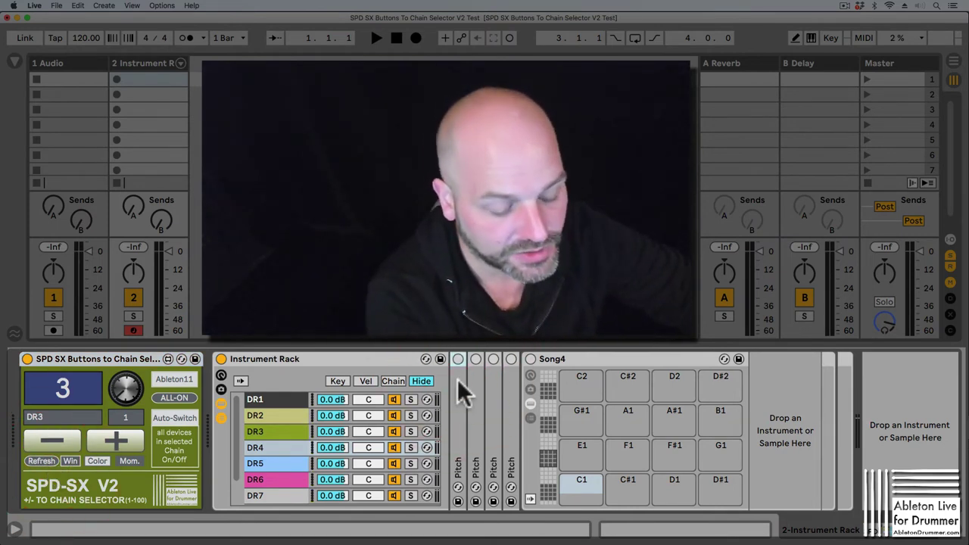
key(super+d)
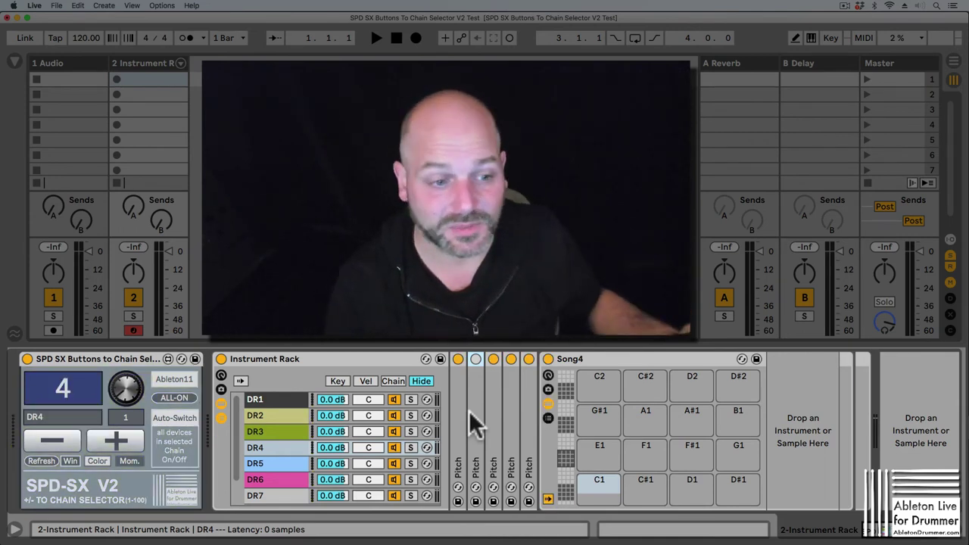
click(45, 463)
click(43, 460)
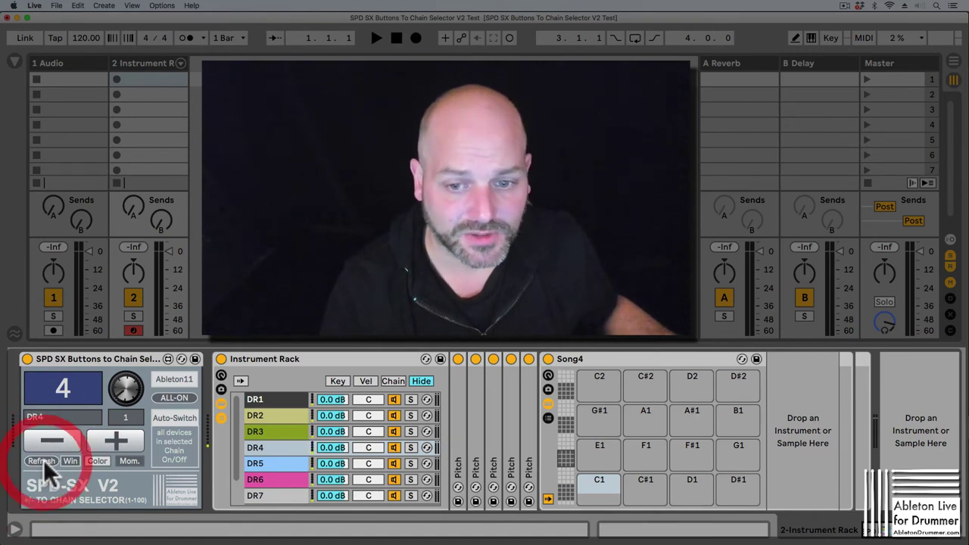